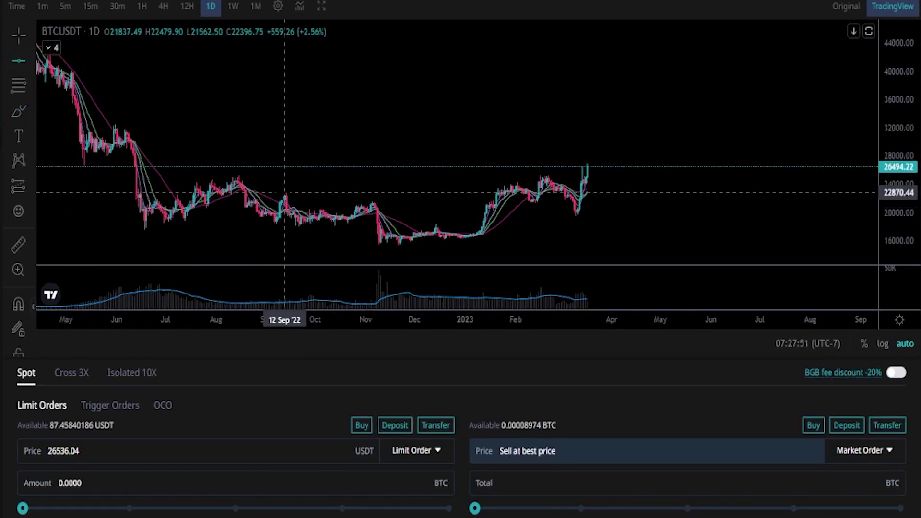
# Draw three horizontal support lines on the BTC/USDT chart at 22476.17, 20406.26 and 18336.35
pyautogui.click(291, 195)
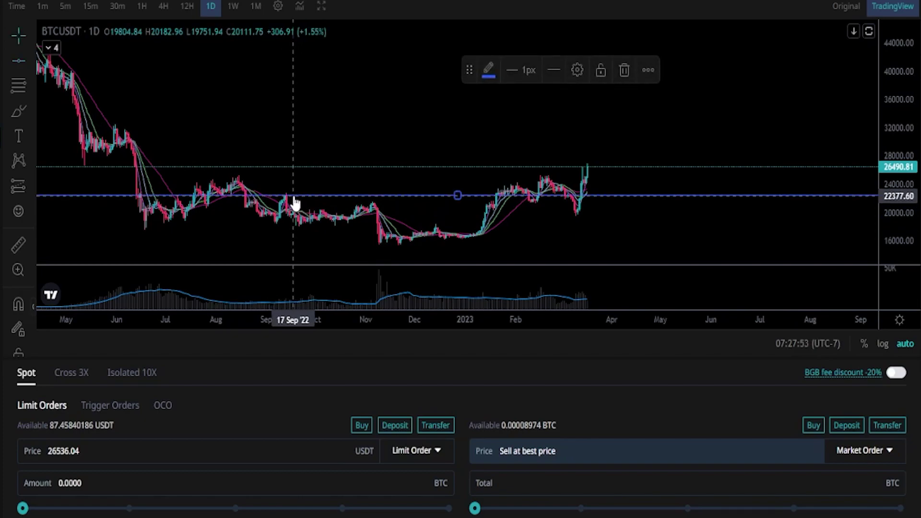
pyautogui.click(14, 70)
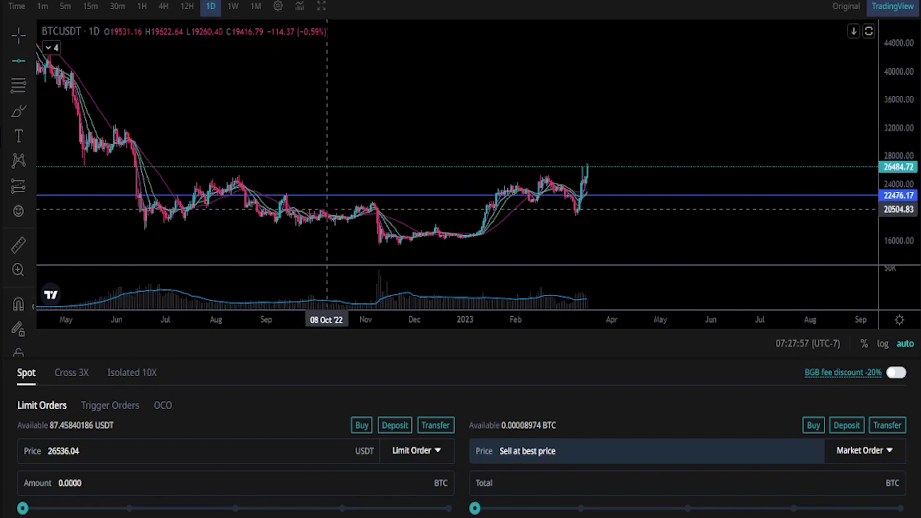
pyautogui.click(327, 210)
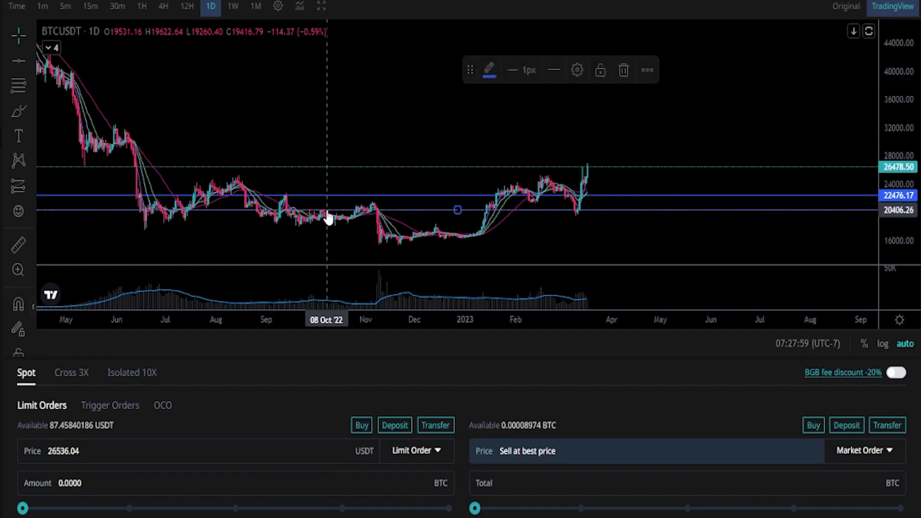
pyautogui.click(272, 94)
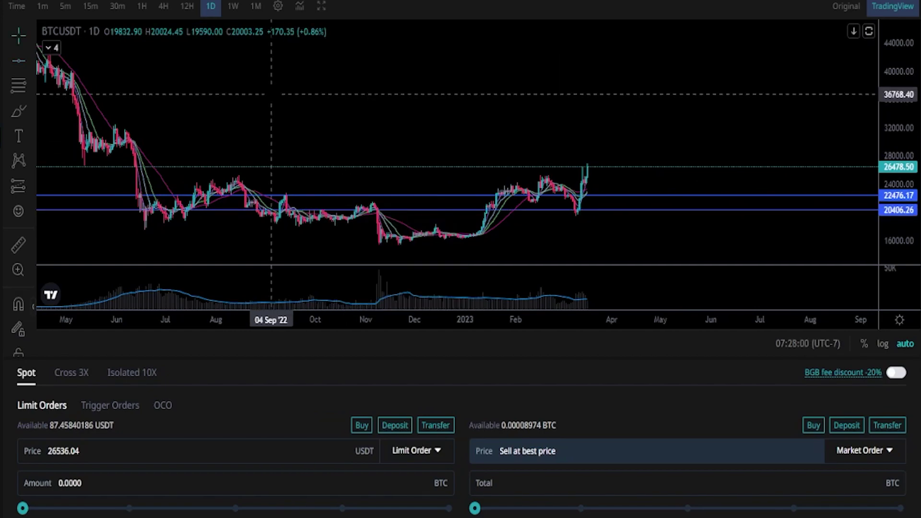
pyautogui.click(17, 61)
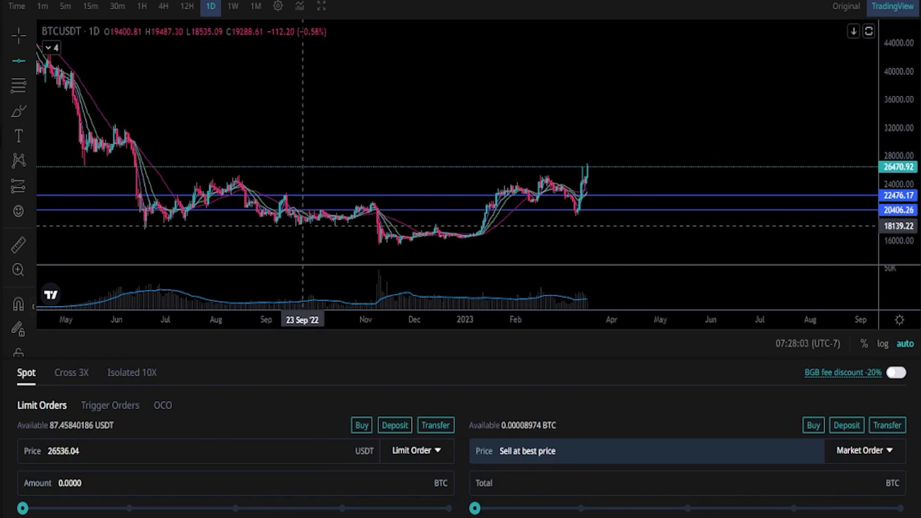
pyautogui.click(307, 224)
pyautogui.click(339, 111)
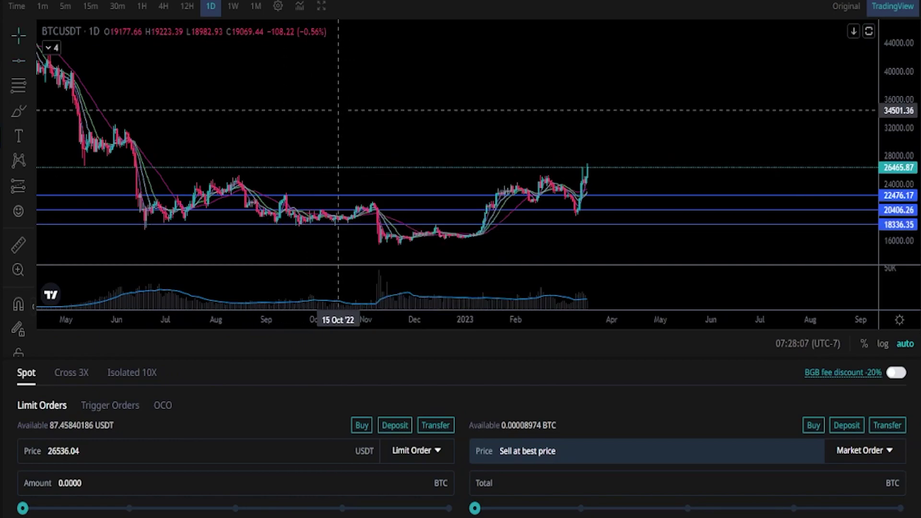
# In the Limit order form, enter price 22476 USDT and set the amount to 0.0011 BTC
pyautogui.scroll(-2, 630, 158)
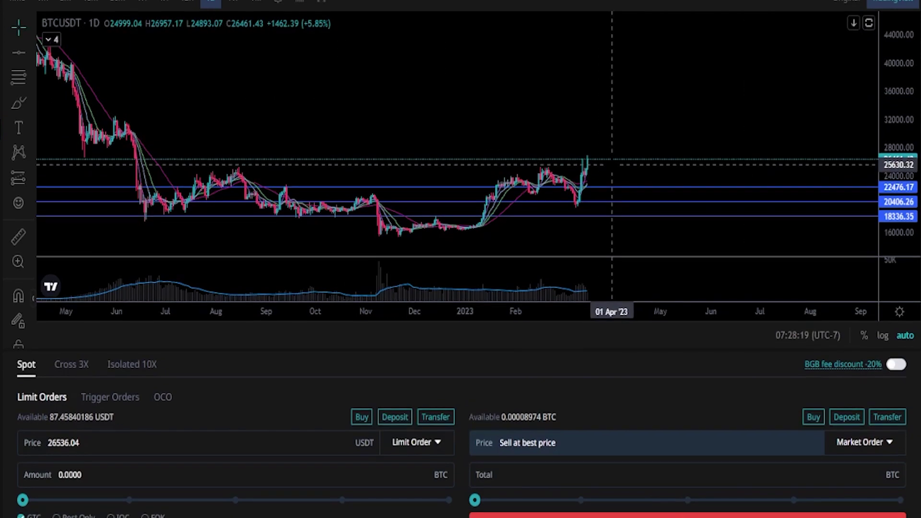
pyautogui.scroll(-2, 480, 239)
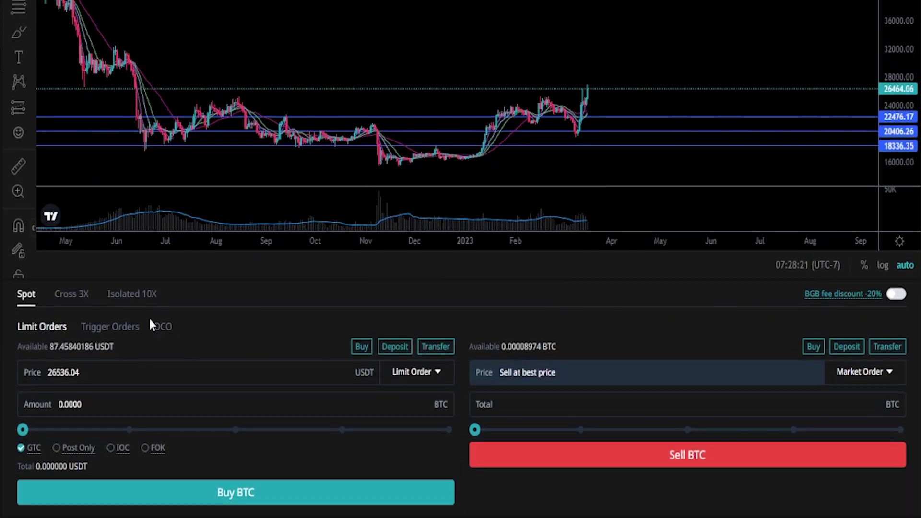
pyautogui.click(43, 328)
pyautogui.doubleClick(63, 372)
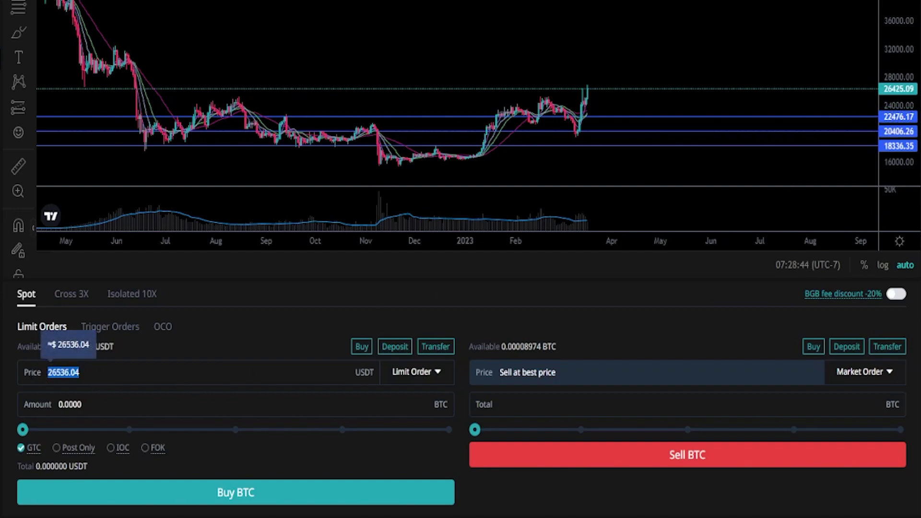
pyautogui.write('22476')
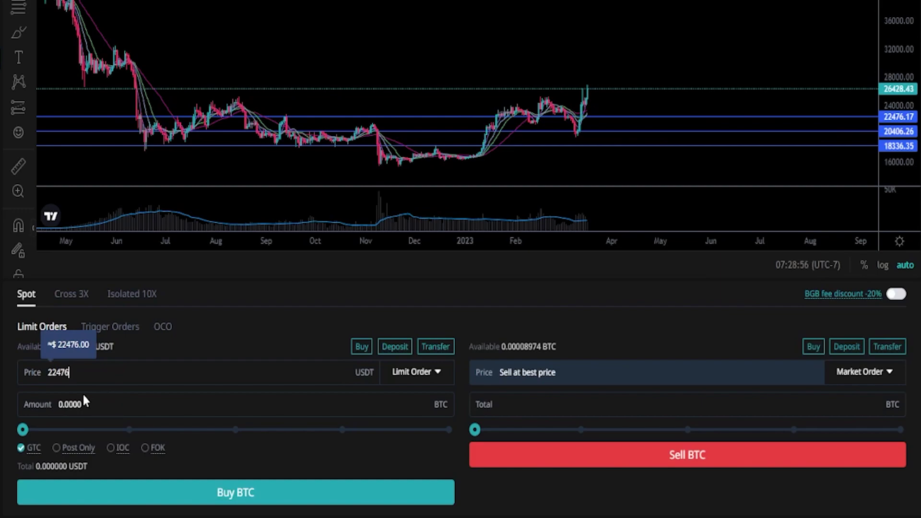
pyautogui.moveTo(22, 430); pyautogui.dragTo(148, 428)
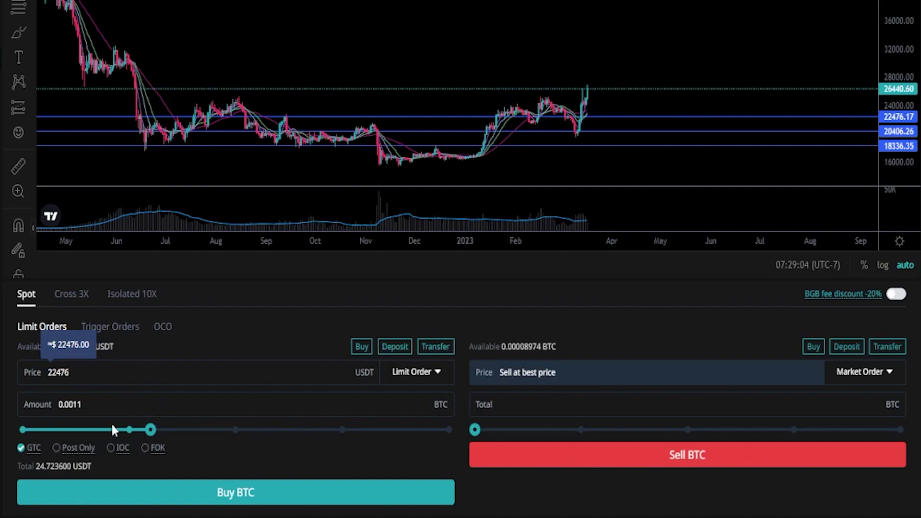
# Submit the 0.0011 BTC buy at 22476, check its order type, price and amount, and confirm
pyautogui.click(216, 493)
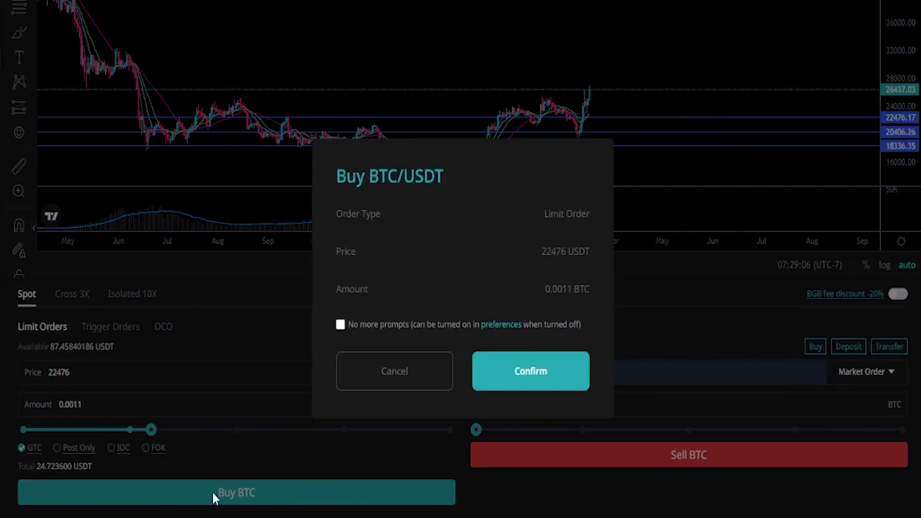
pyautogui.moveTo(336, 176); pyautogui.dragTo(438, 177)
pyautogui.click(484, 193)
pyautogui.moveTo(543, 214); pyautogui.dragTo(590, 214)
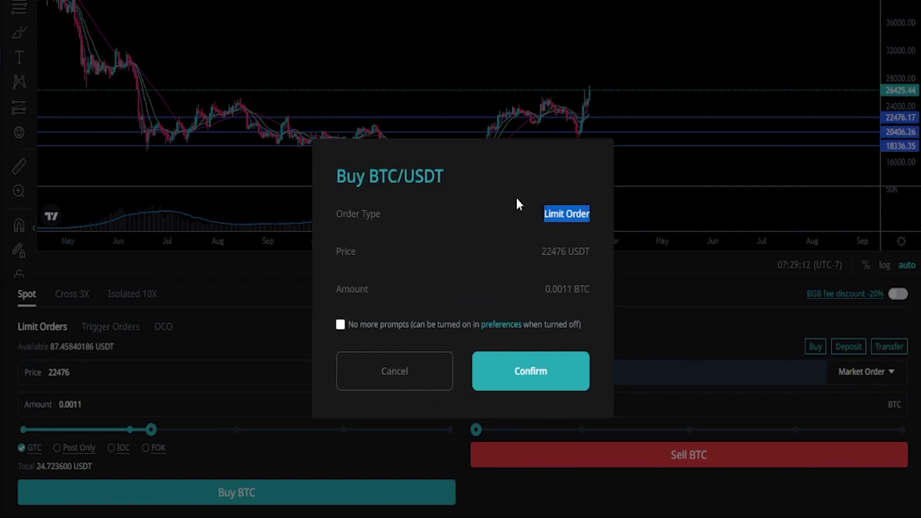
pyautogui.moveTo(543, 252); pyautogui.dragTo(585, 251)
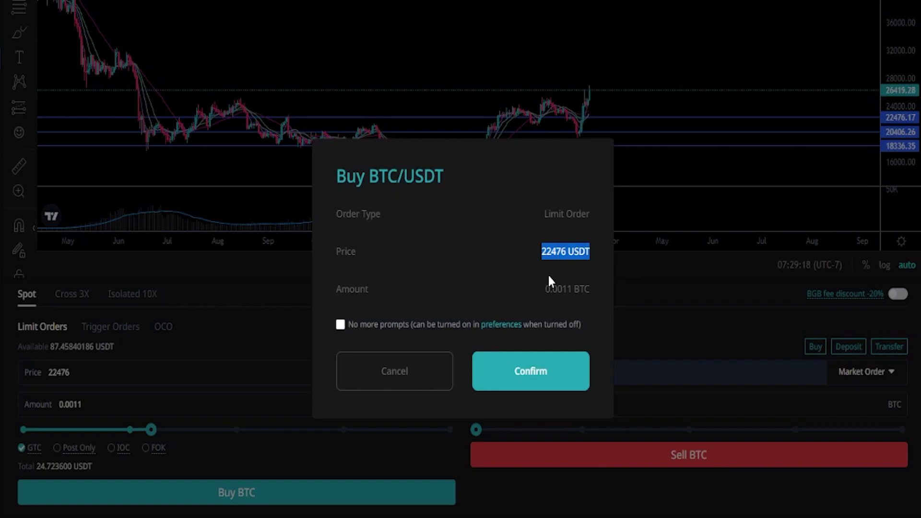
pyautogui.moveTo(541, 288); pyautogui.dragTo(592, 290)
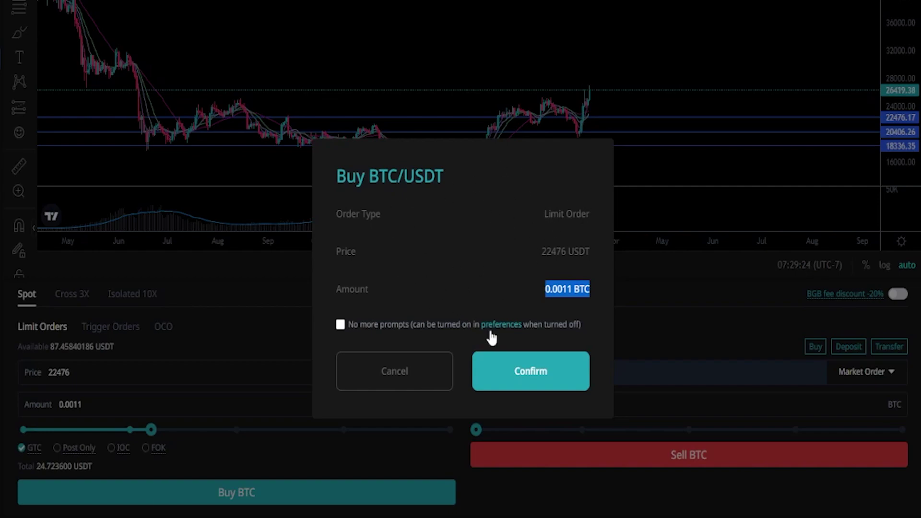
pyautogui.click(518, 369)
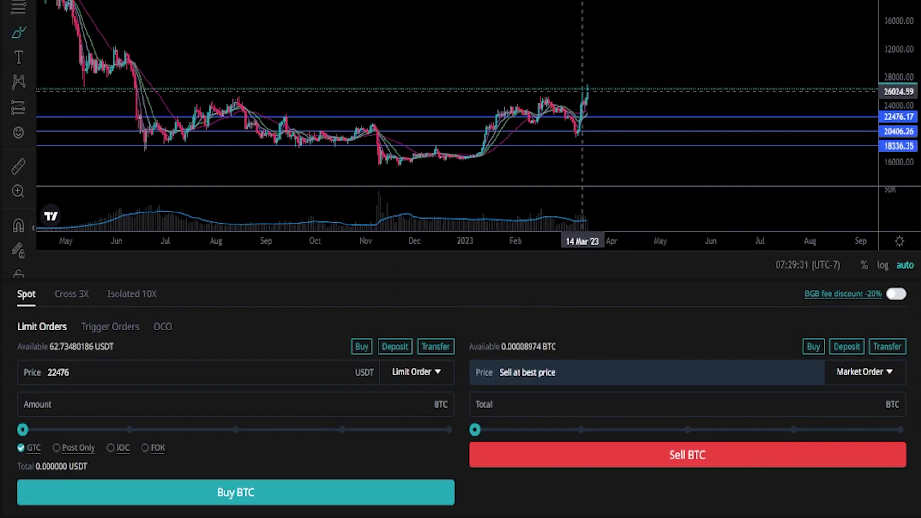
pyautogui.moveTo(587, 89)
pyautogui.mouseDown()
pyautogui.moveTo(616, 113)
pyautogui.moveTo(594, 115)
pyautogui.moveTo(618, 120)
pyautogui.moveTo(607, 113)
pyautogui.mouseUp()
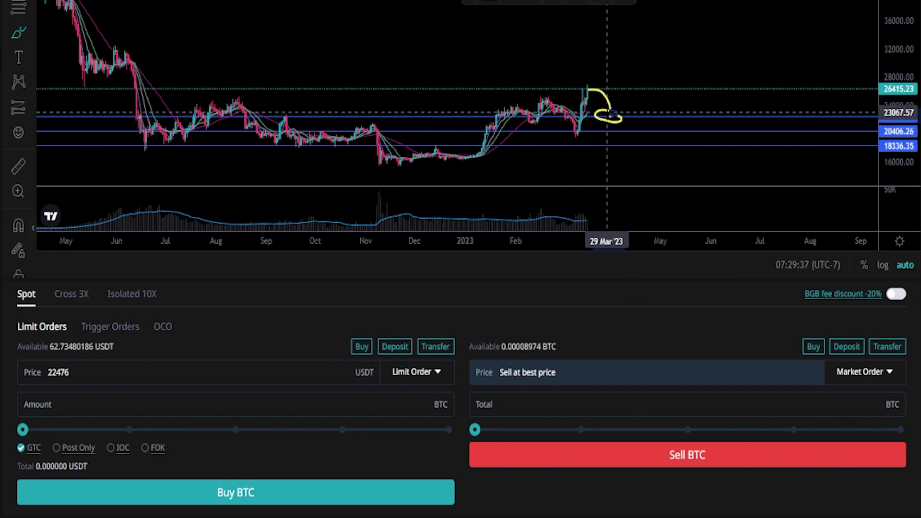
pyautogui.hotkey('ctrl', 'z')
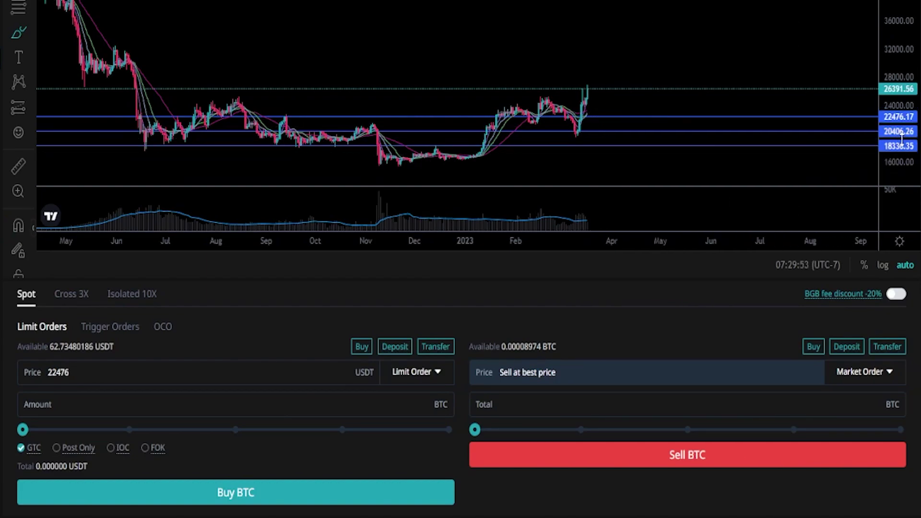
# Enter price 20406, set the amount slider to about 50% (0.0015 BTC), then submit and confirm the buy
pyautogui.doubleClick(92, 376)
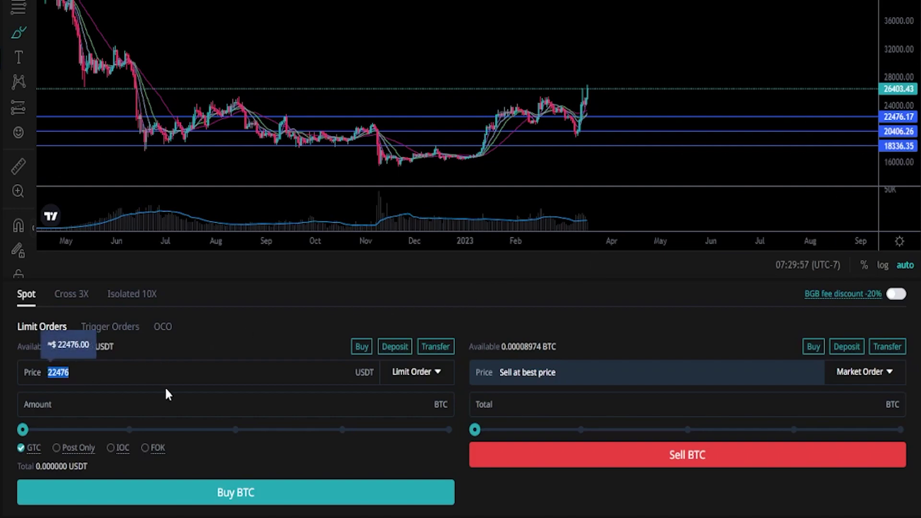
pyautogui.write('20')
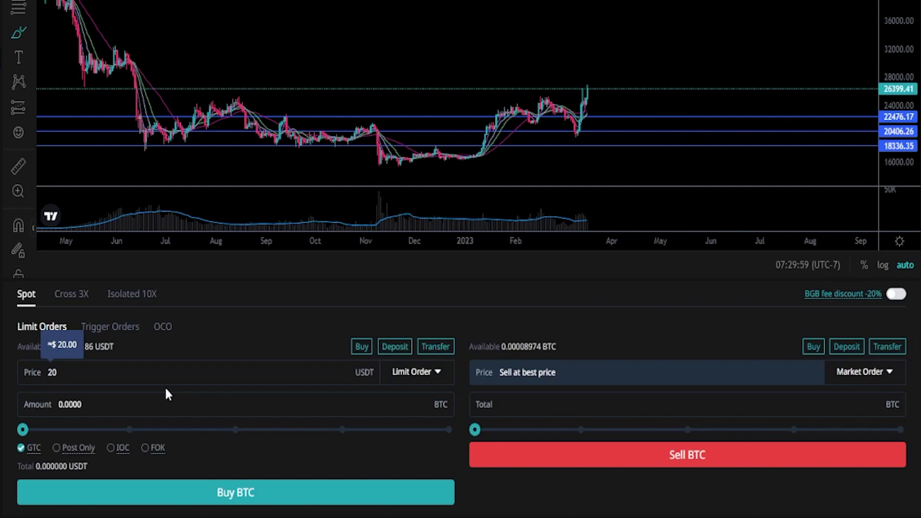
pyautogui.write('406')
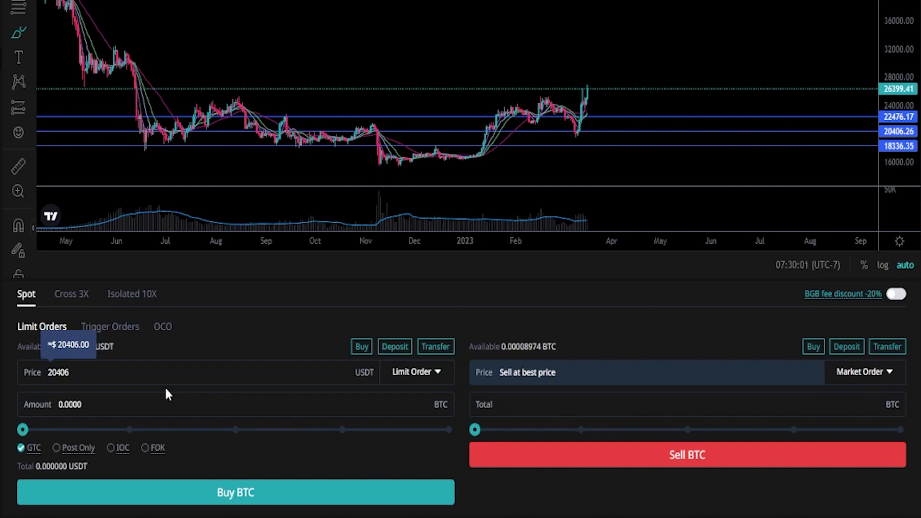
pyautogui.click(117, 406)
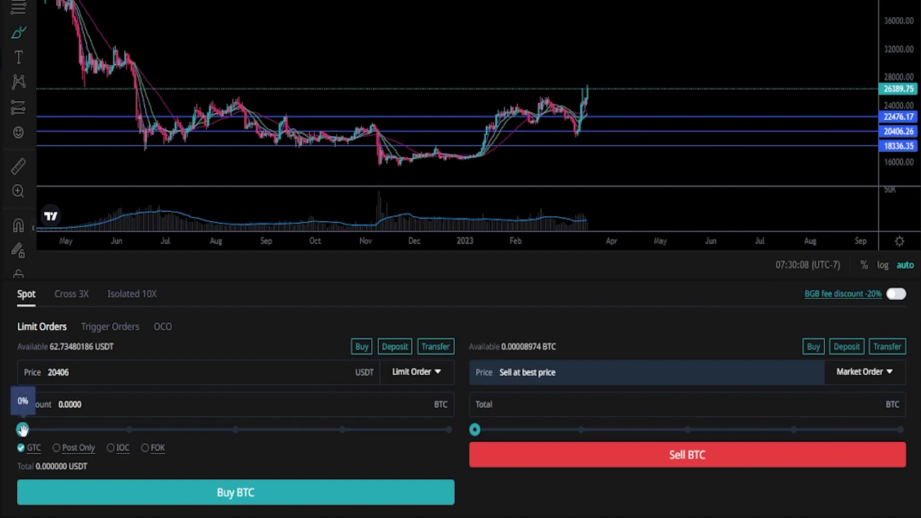
pyautogui.moveTo(23, 430); pyautogui.dragTo(234, 430)
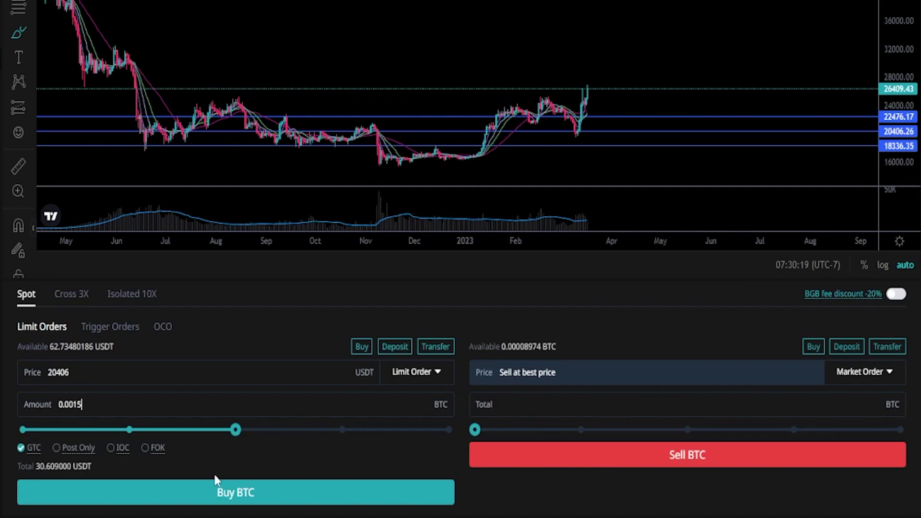
pyautogui.click(234, 494)
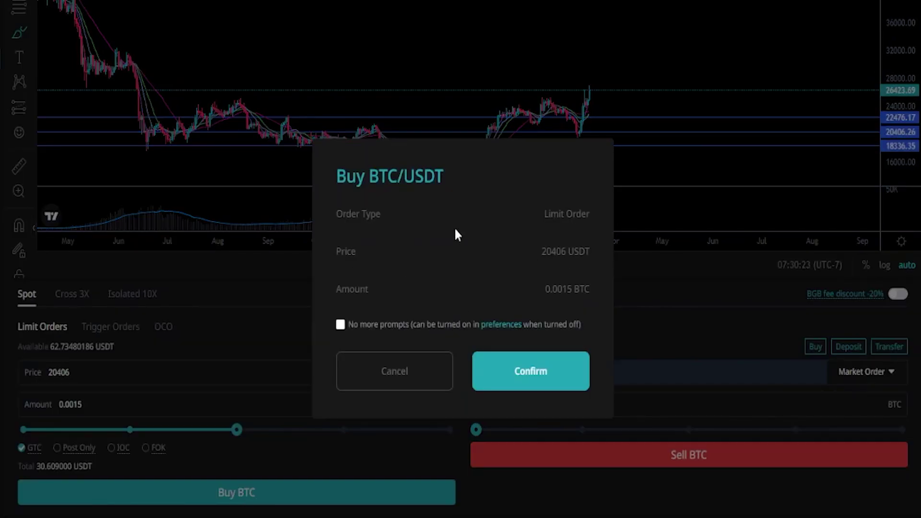
pyautogui.click(521, 370)
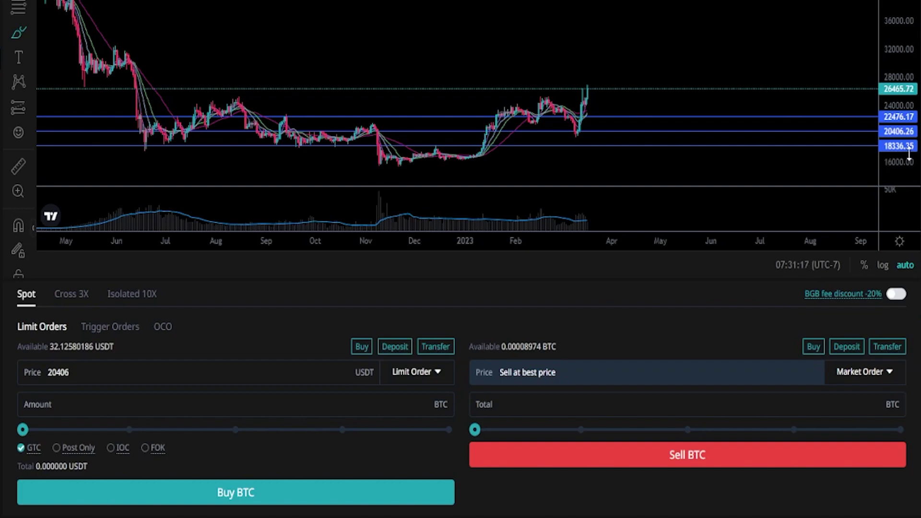
# Enter price 18336, set the amount slider to 100% (0.0017 BTC), then submit and confirm the buy
pyautogui.doubleClick(67, 372)
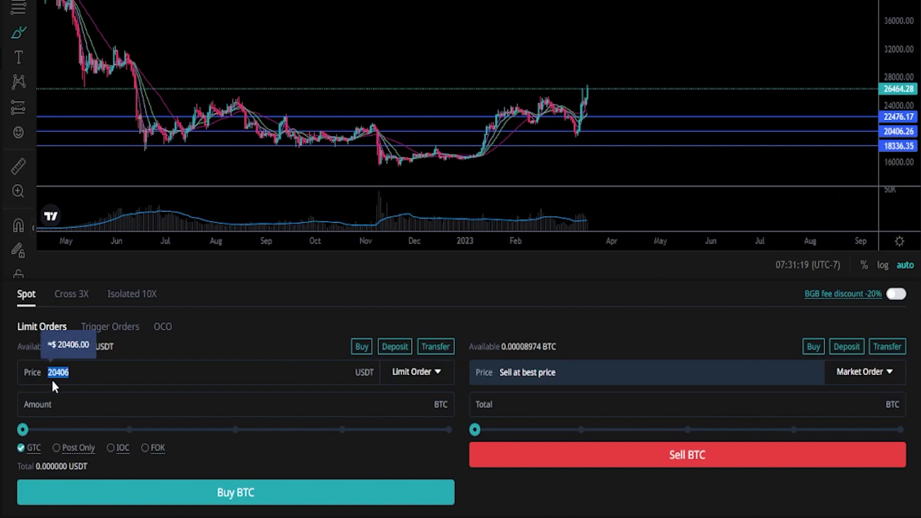
pyautogui.write('18')
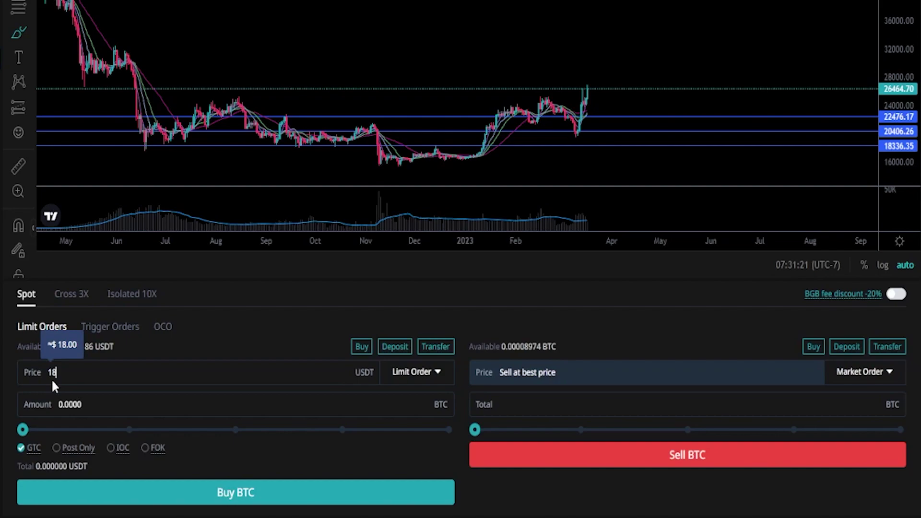
pyautogui.write('336')
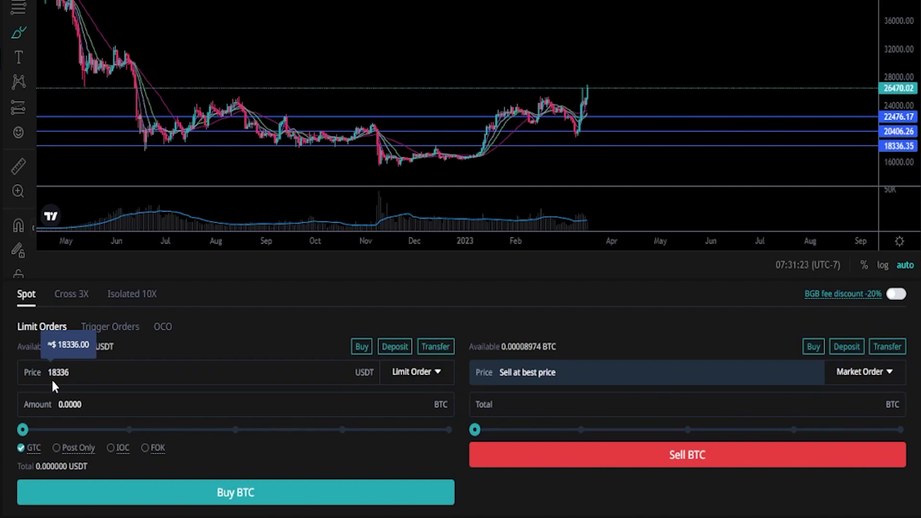
pyautogui.moveTo(22, 430); pyautogui.dragTo(451, 433)
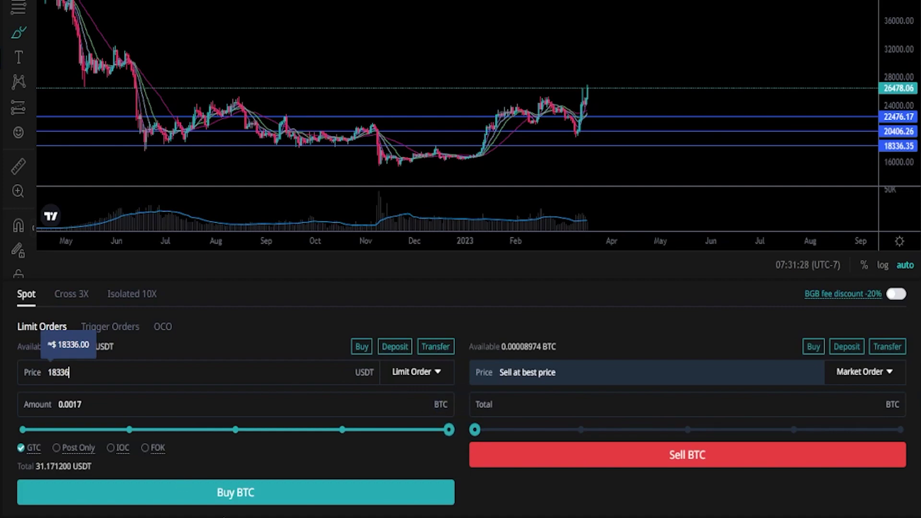
pyautogui.click(257, 494)
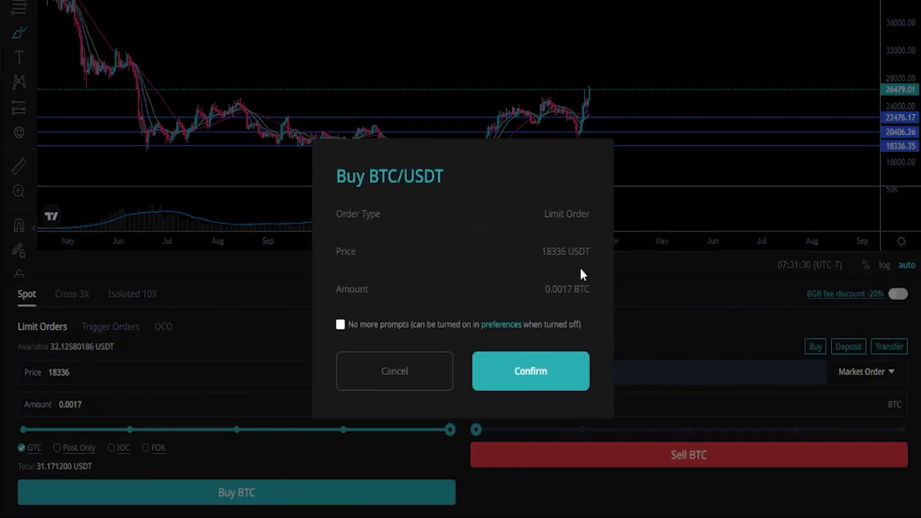
pyautogui.click(542, 369)
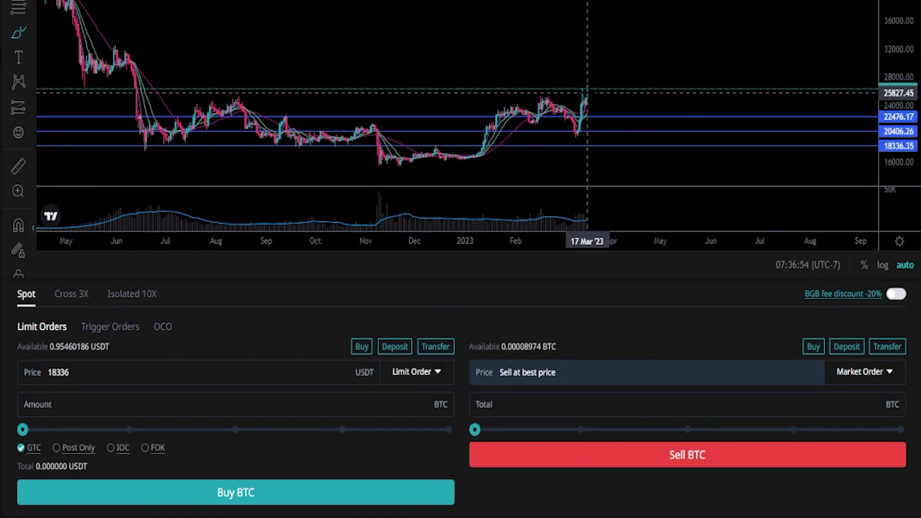
pyautogui.moveTo(588, 91)
pyautogui.mouseDown()
pyautogui.moveTo(611, 106)
pyautogui.moveTo(609, 122)
pyautogui.moveTo(600, 116)
pyautogui.moveTo(622, 115)
pyautogui.mouseUp()
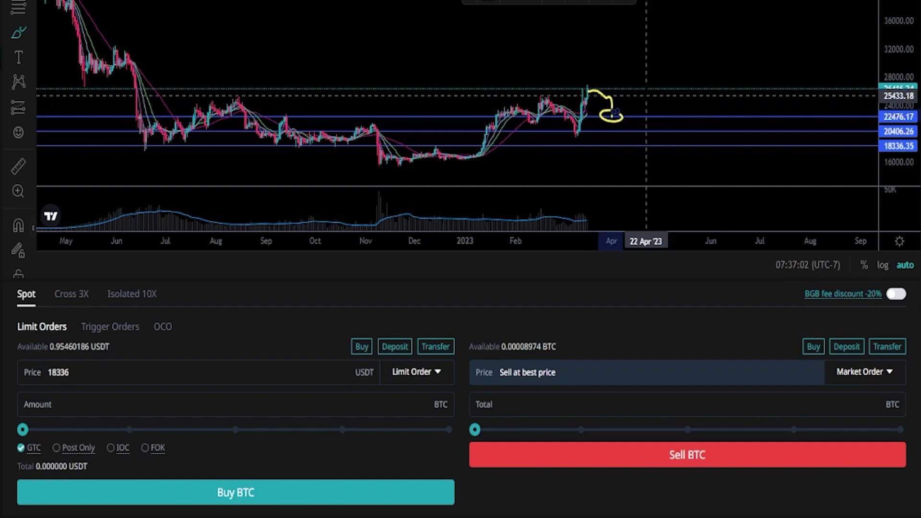
pyautogui.hotkey('ctrl', 'z')
pyautogui.moveTo(614, 117)
pyautogui.mouseDown()
pyautogui.moveTo(632, 130)
pyautogui.moveTo(624, 136)
pyautogui.moveTo(642, 132)
pyautogui.moveTo(638, 123)
pyautogui.mouseUp()
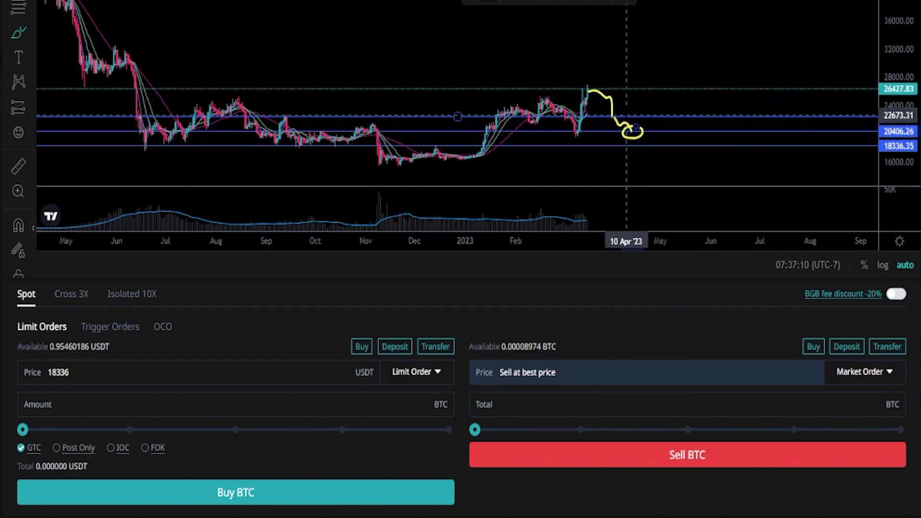
pyautogui.moveTo(620, 114)
pyautogui.mouseDown()
pyautogui.moveTo(600, 115)
pyautogui.moveTo(618, 114)
pyautogui.moveTo(612, 120)
pyautogui.moveTo(658, 147)
pyautogui.moveTo(638, 145)
pyautogui.moveTo(656, 143)
pyautogui.mouseUp()
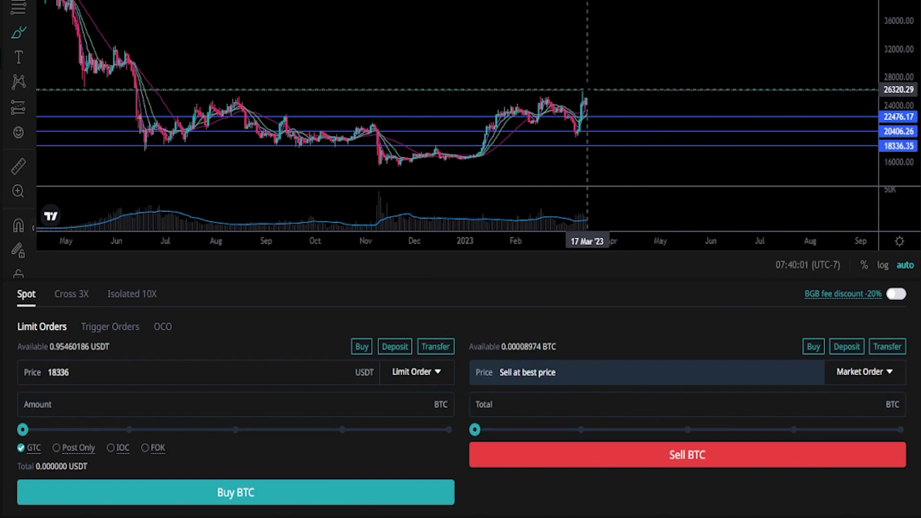
pyautogui.moveTo(587, 90); pyautogui.dragTo(638, 33)
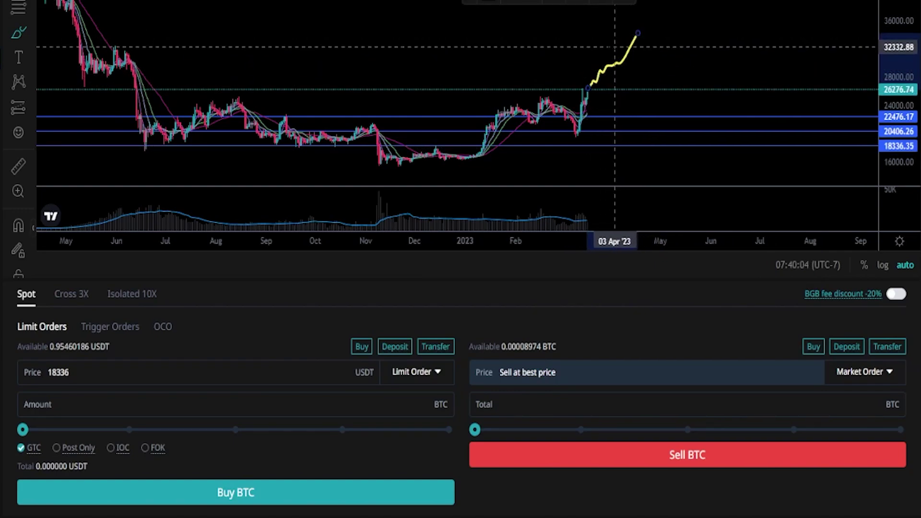
pyautogui.hotkey('ctrl', 'z')
pyautogui.moveTo(587, 88)
pyautogui.mouseDown()
pyautogui.moveTo(618, 112)
pyautogui.moveTo(605, 117)
pyautogui.mouseUp()
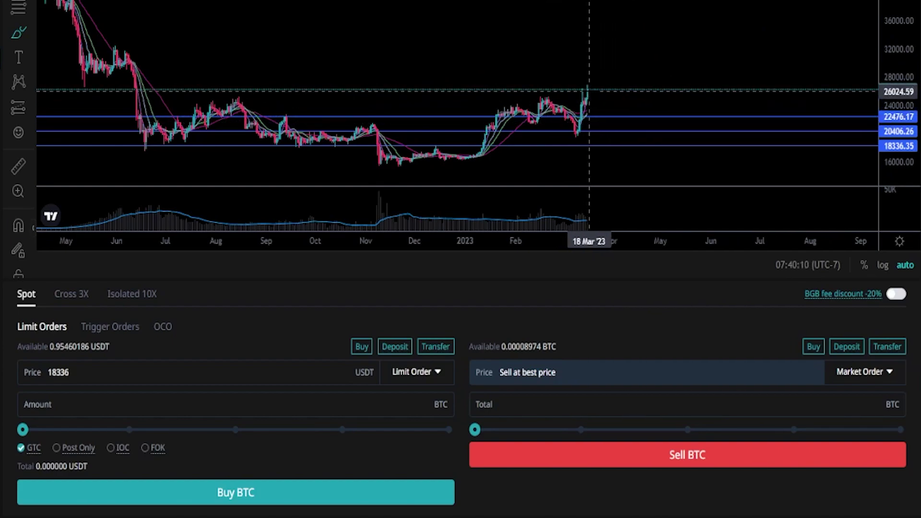
pyautogui.moveTo(590, 90); pyautogui.dragTo(677, 174)
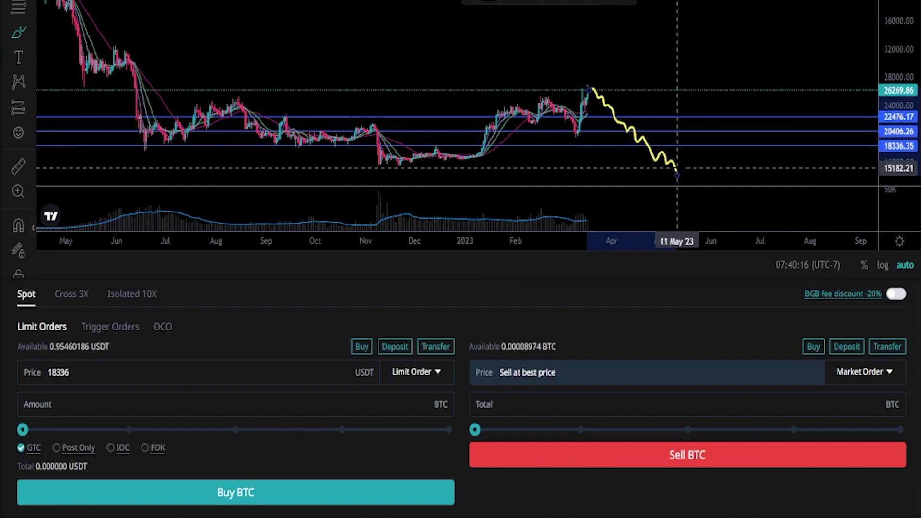
pyautogui.hotkey('ctrl', 'z')
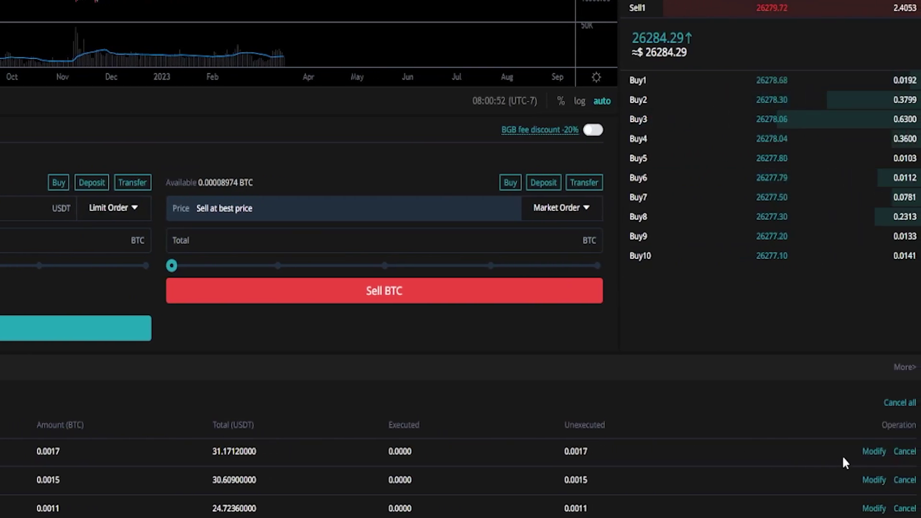
pyautogui.click(869, 454)
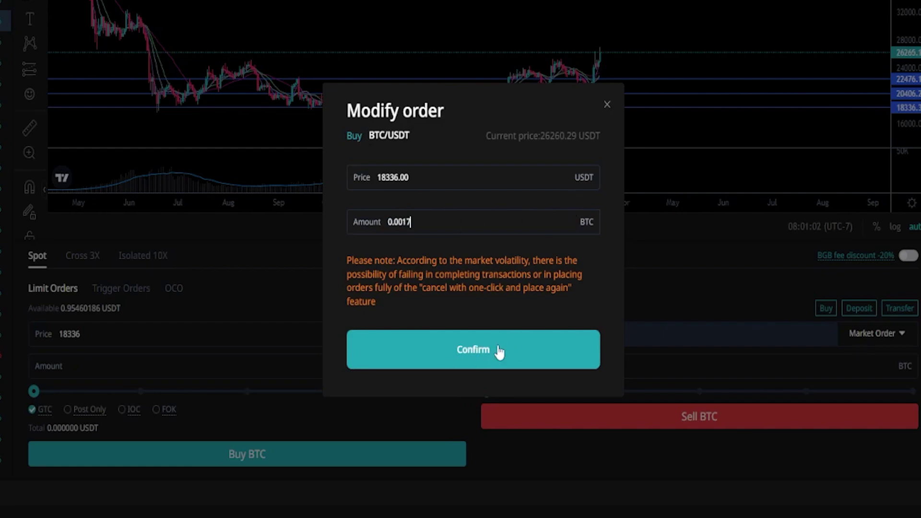
pyautogui.click(607, 106)
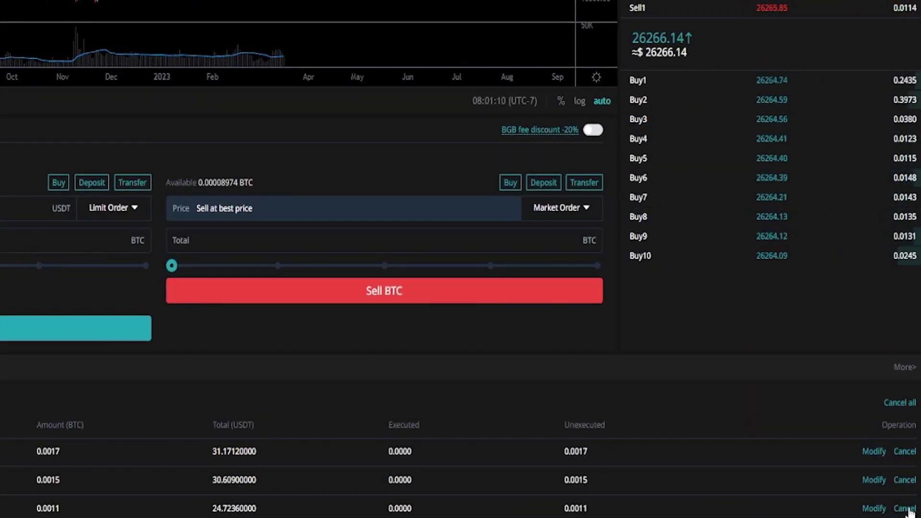
# Cancel all three open BTC/USDT limit buy orders with Cancel all and confirm
pyautogui.click(899, 405)
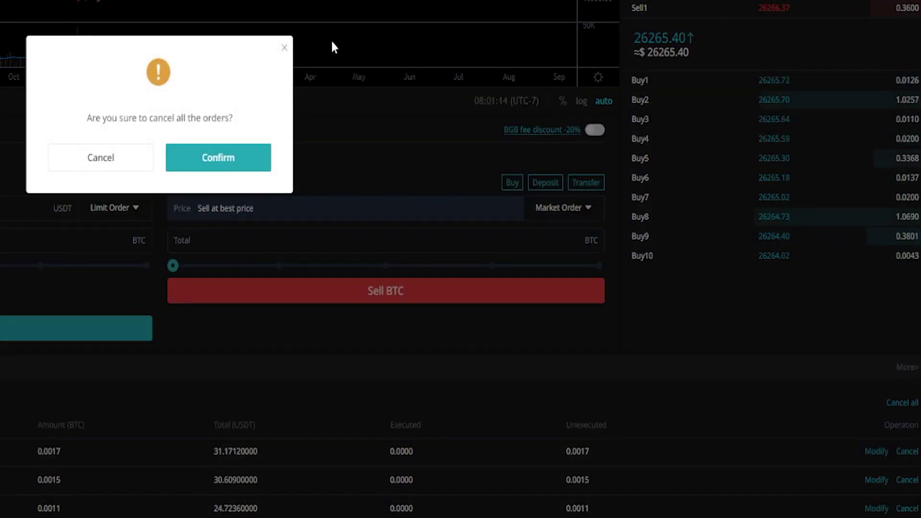
pyautogui.click(203, 164)
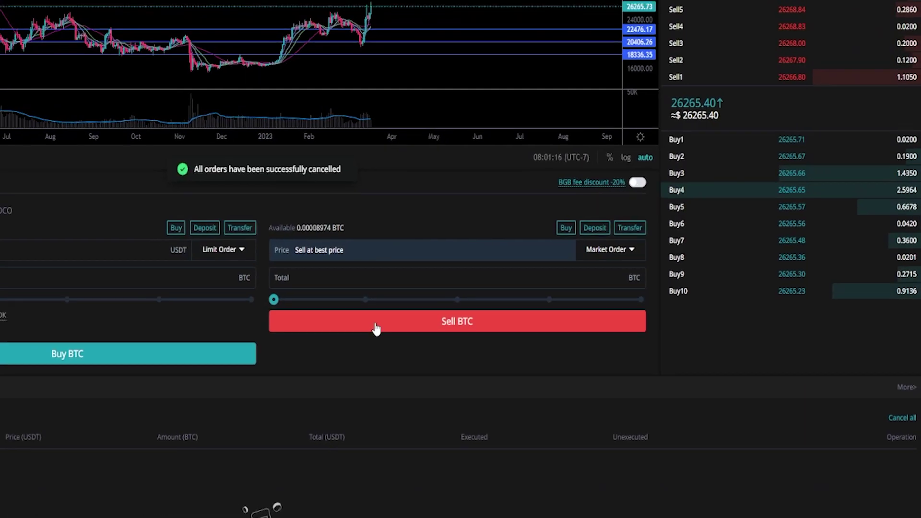